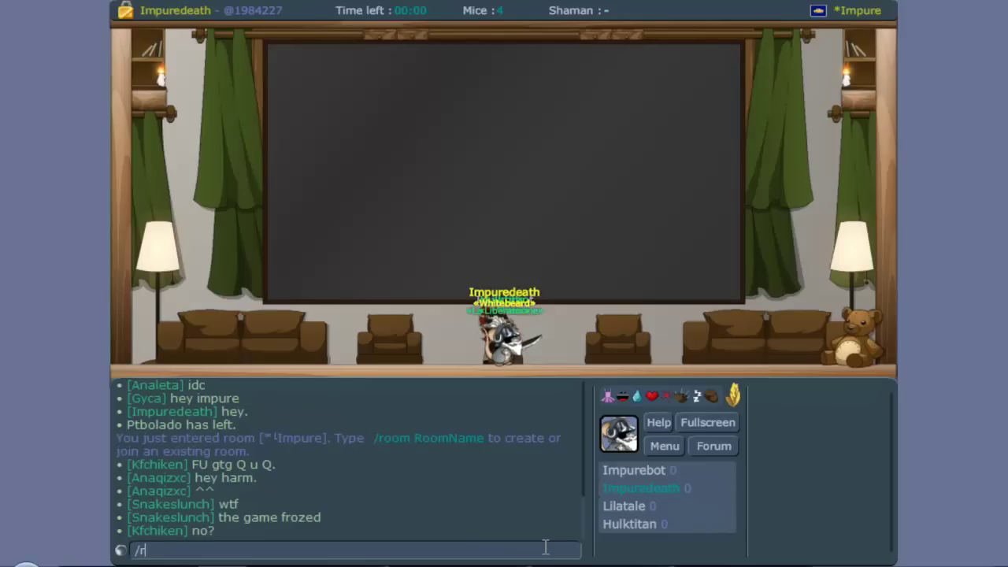
Join the towerdefense room with the /room towerdefense chat command.
type("om t")
key("BackSpace")
key("BackSpace")
key("BackSpace")
type("m towerdefense")
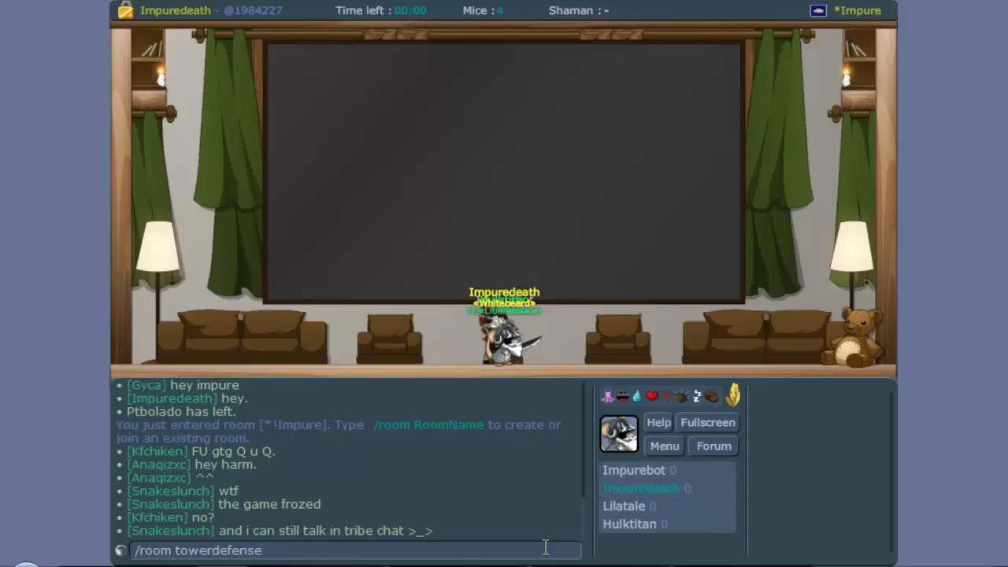
key("Return")
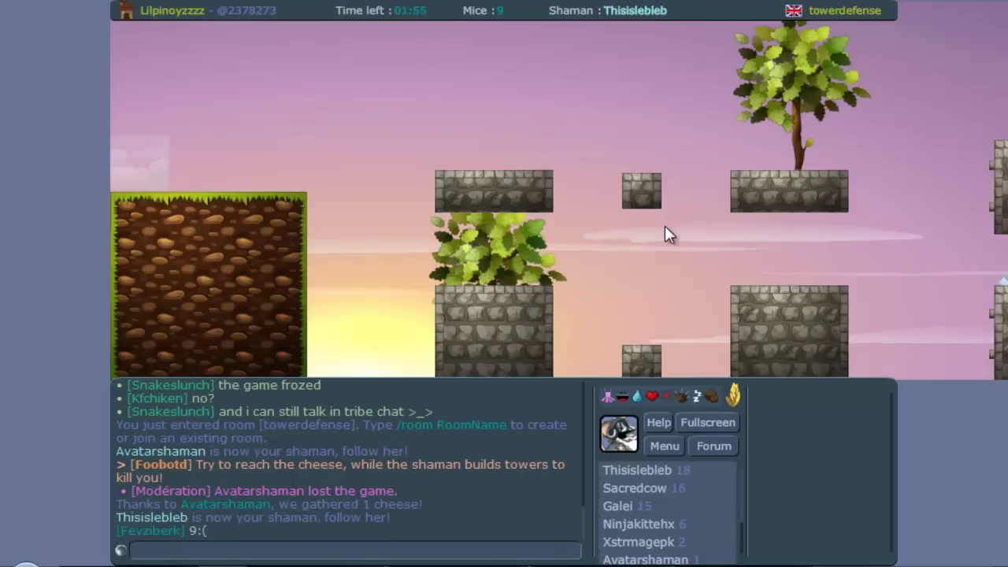
Enter the map editor and load the Towerdefense Map Submissions forum thread in the browser.
left_click(675, 449)
left_click(711, 490)
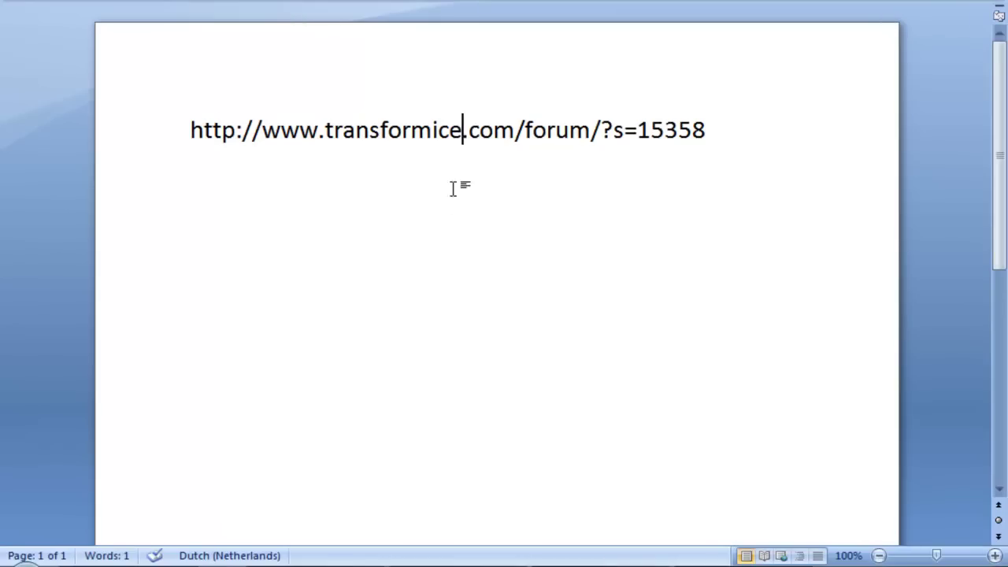
triple_click(538, 128)
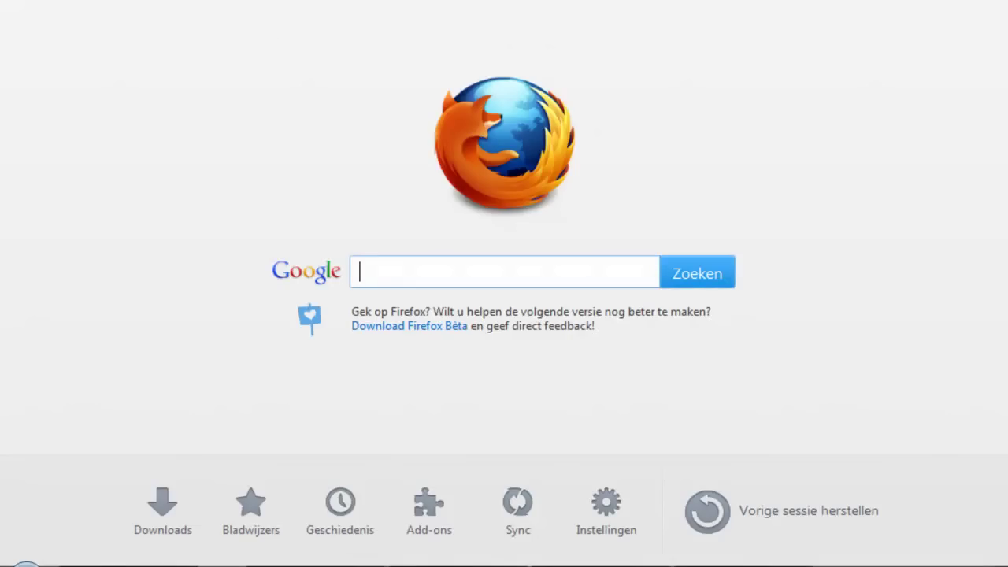
key("ctrl+l")
key("ctrl+v")
key("Return")
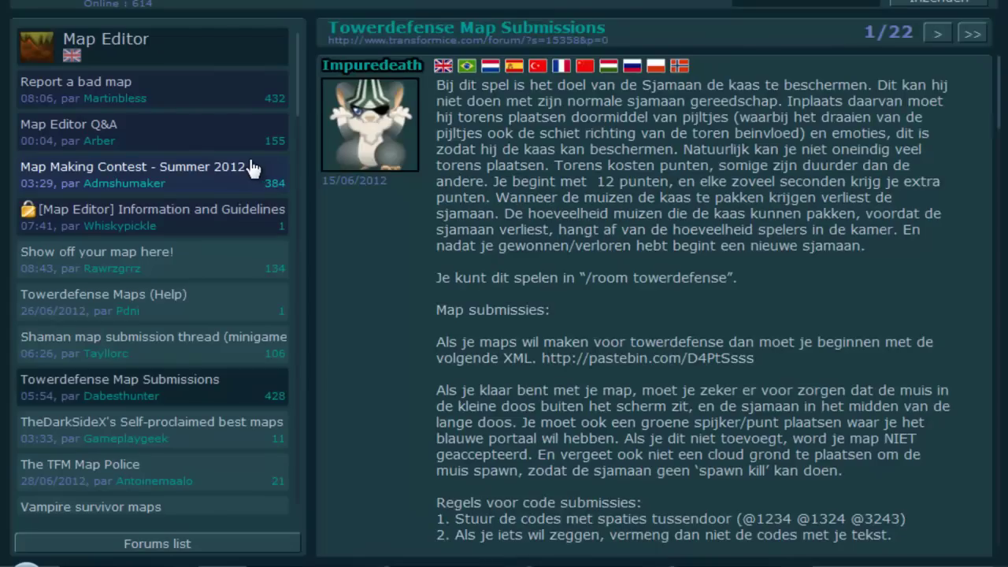
Switch the post to English and select its pastebin link to the starter XML.
left_click(443, 67)
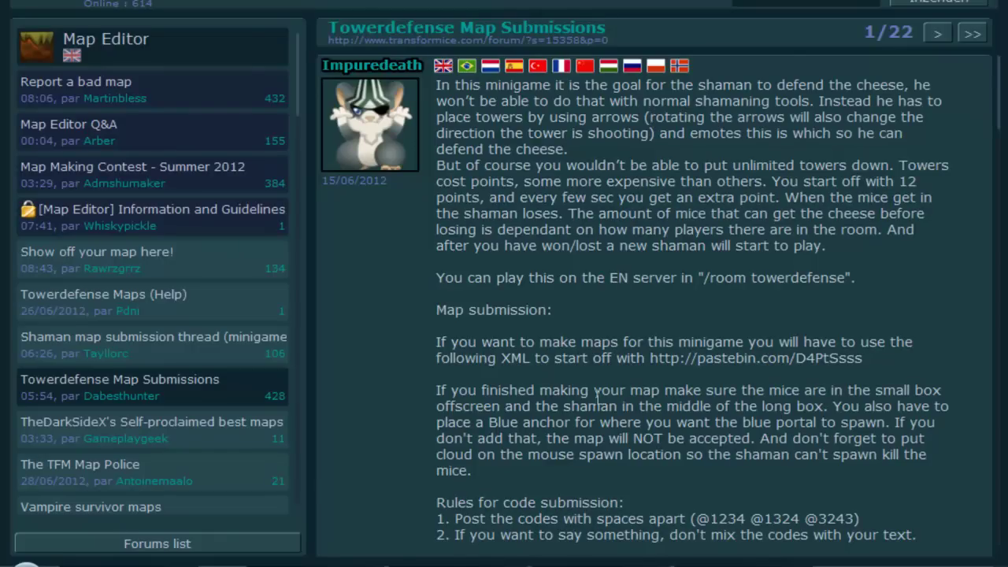
scroll(596, 397, "down", 3)
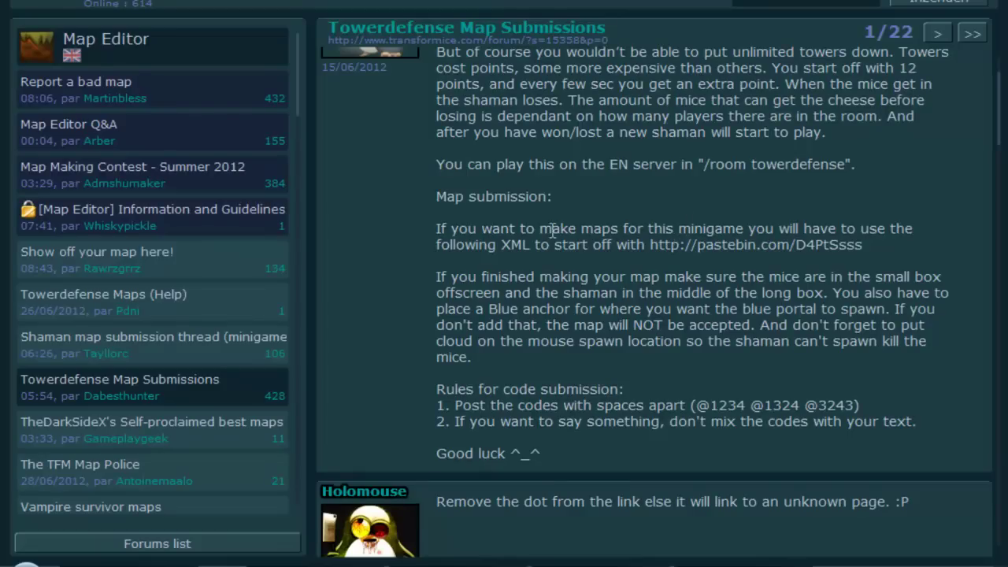
left_click_drag(439, 195, 684, 270)
left_click(787, 266)
left_click_drag(872, 244, 649, 245)
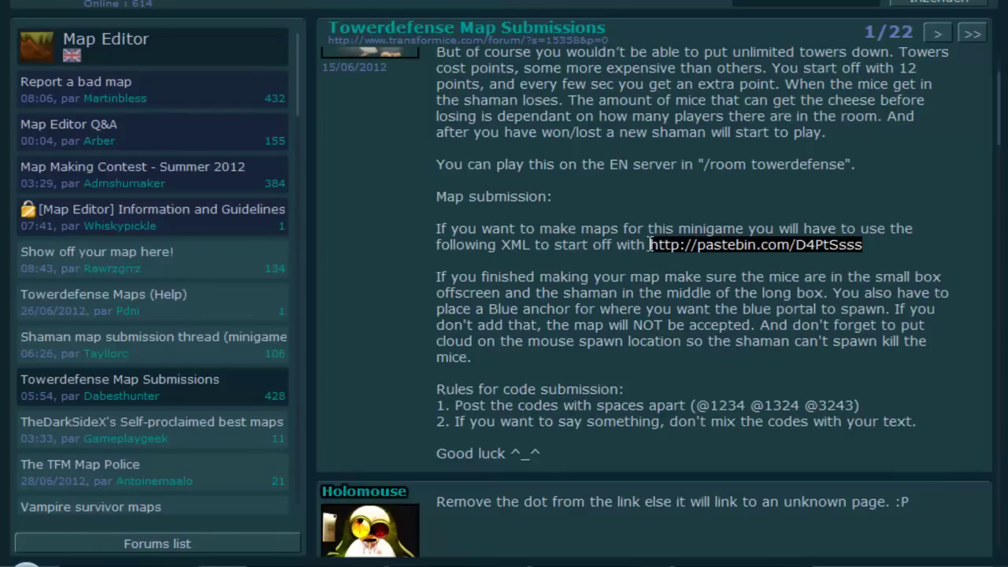
left_click(681, 225)
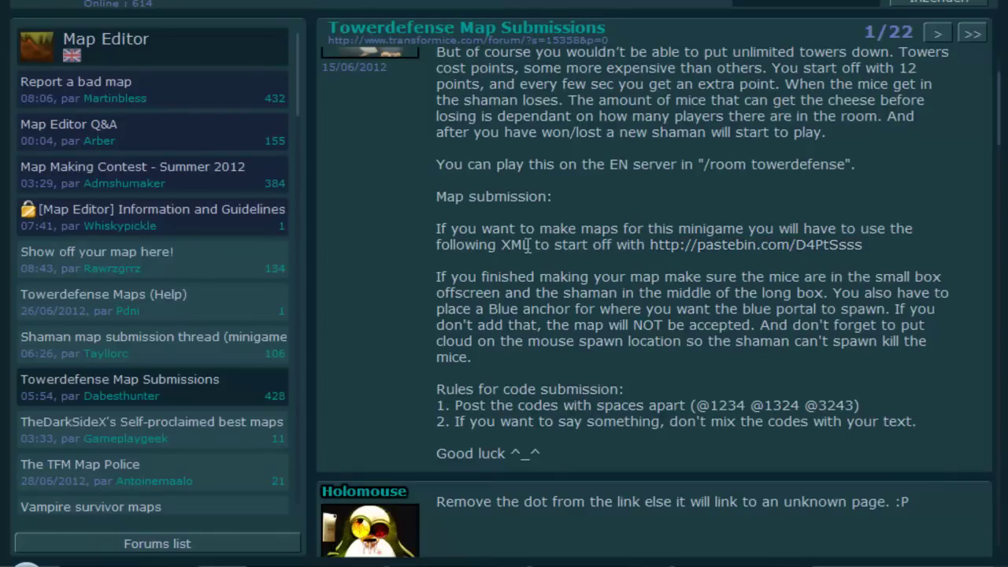
left_click_drag(864, 246, 652, 238)
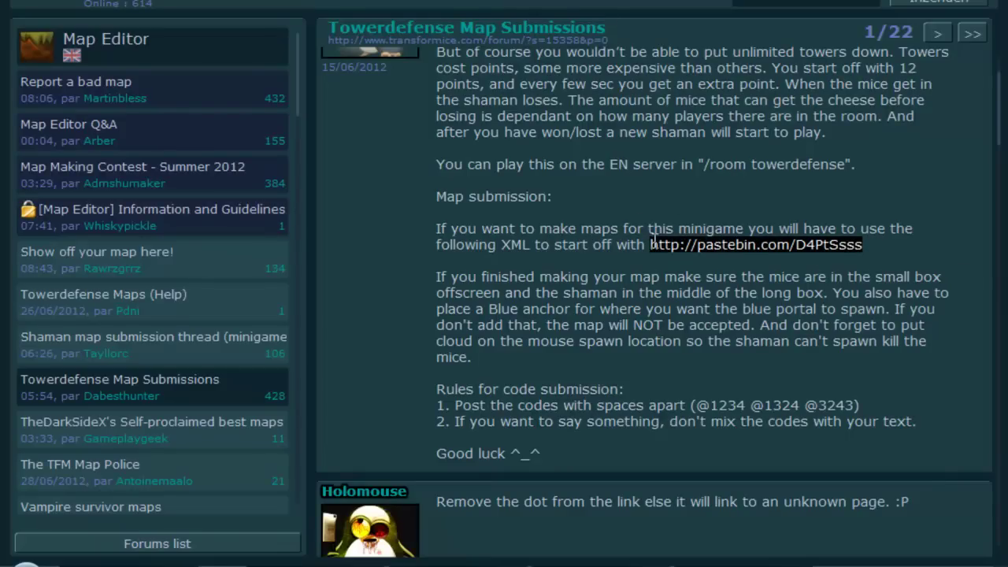
Open the pastebin link in a new tab and select the raw starter map XML.
key("ctrl+t")
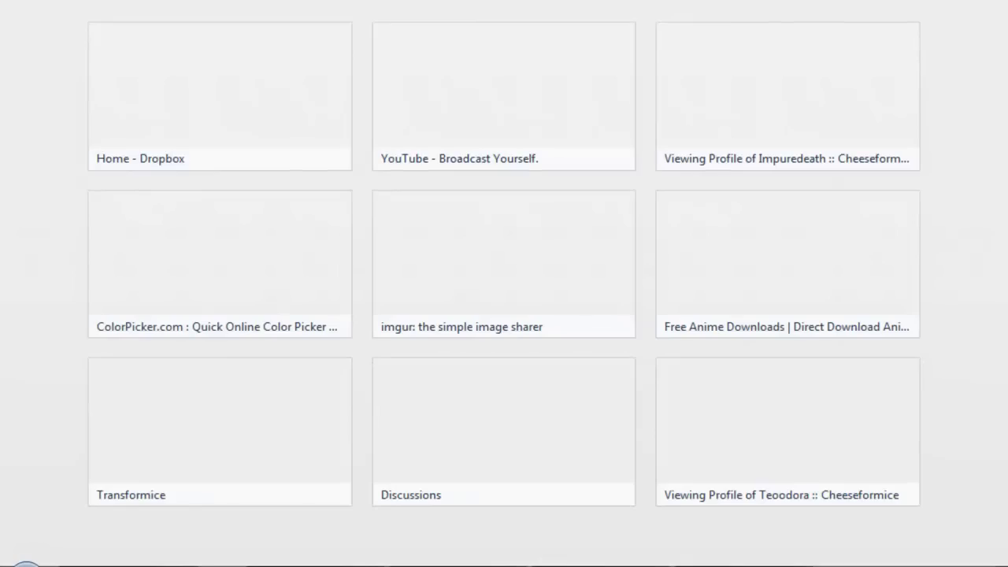
key("ctrl+v")
key("Return")
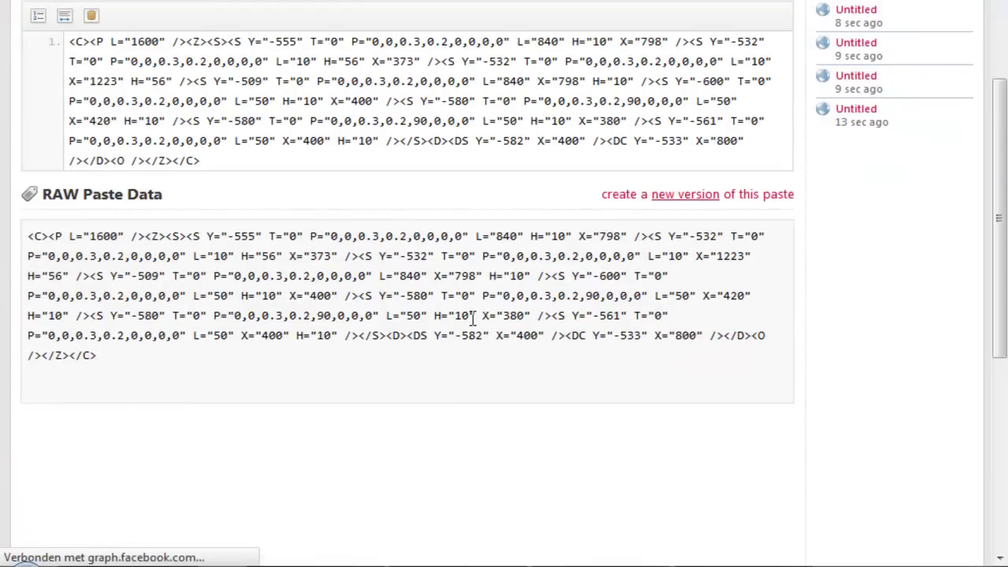
left_click_drag(198, 364, 20, 233)
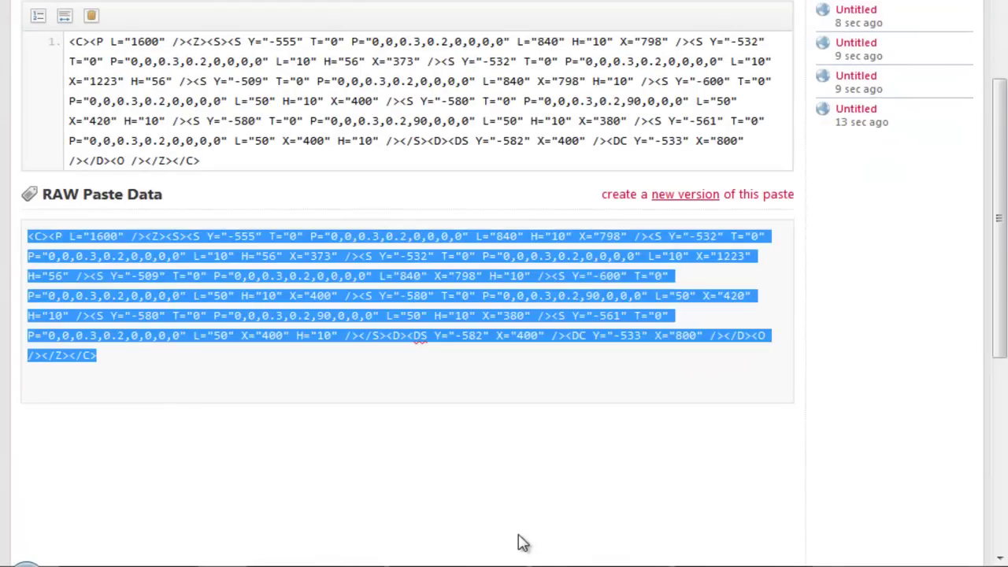
Paste the XML into the editor's map code field and load it, giving 8 grounds.
left_click(294, 559)
left_click(376, 489)
left_click(650, 525)
key("ctrl+v")
left_click(651, 547)
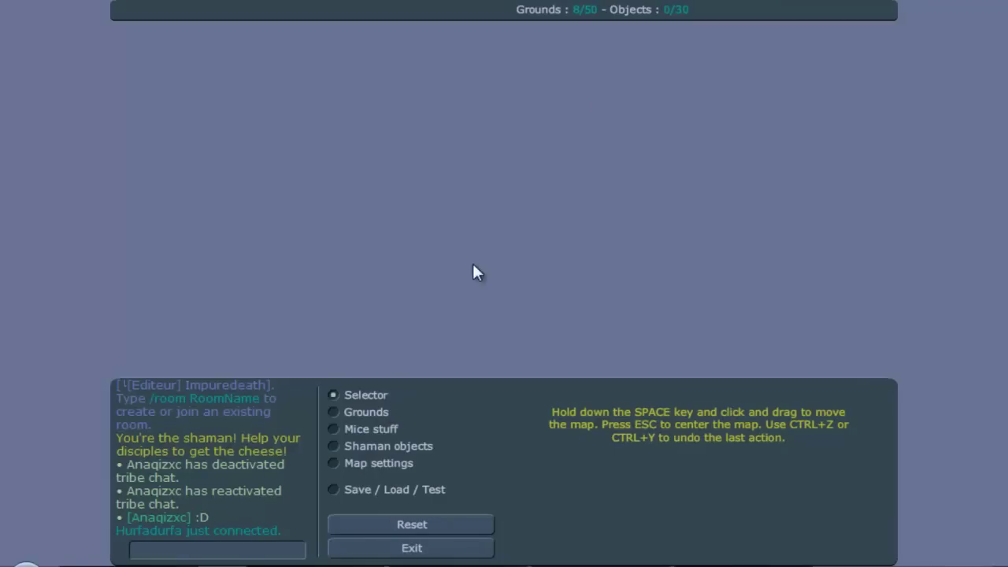
left_click_drag(638, 73, 515, 22)
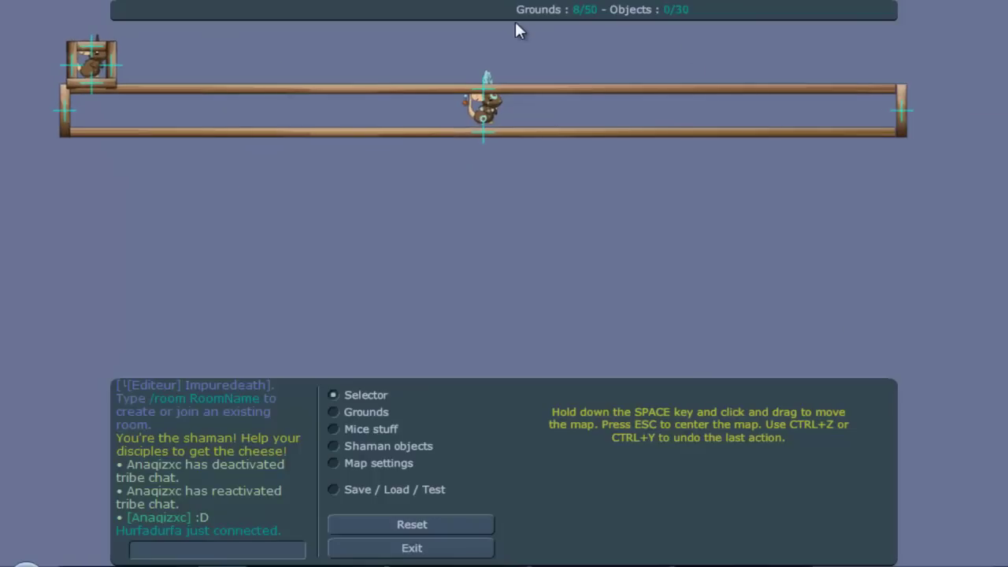
left_click_drag(349, 47, 536, 97)
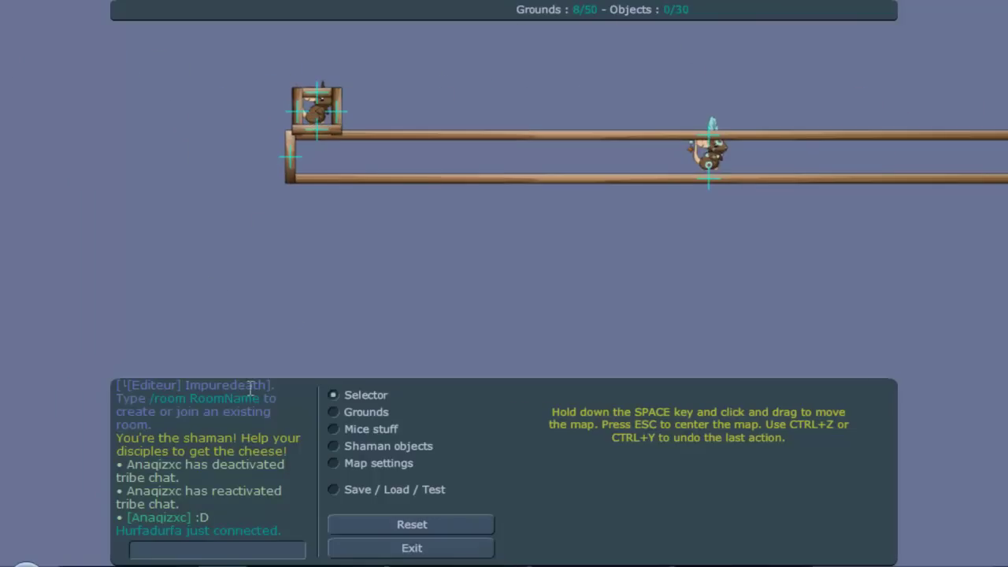
key("Escape")
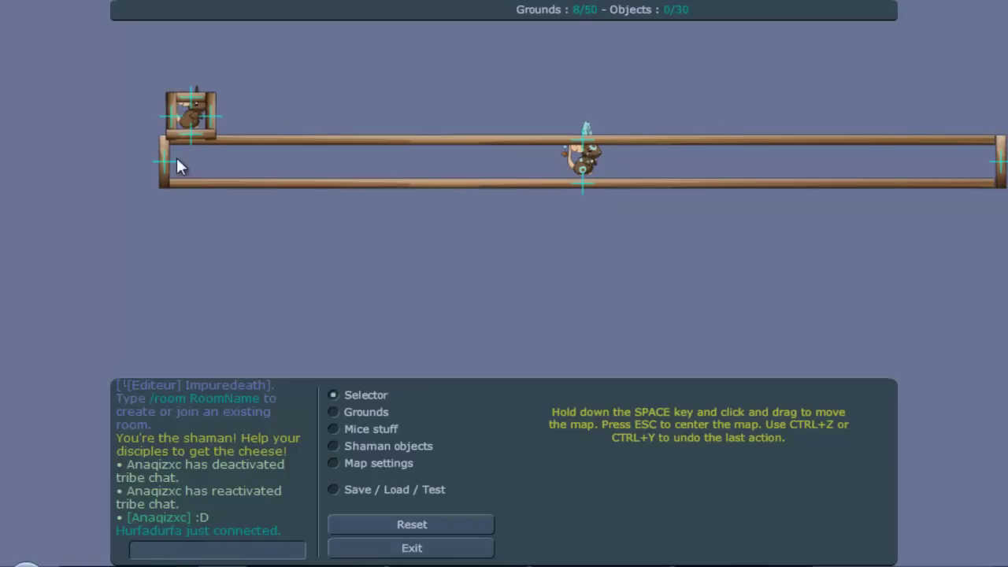
left_click_drag(578, 174, 632, 216)
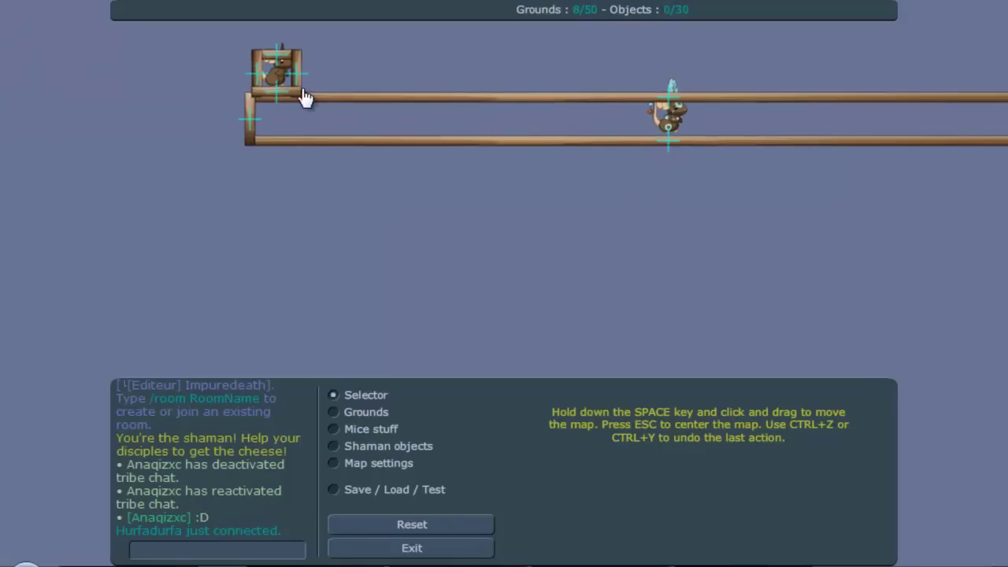
left_click_drag(592, 210, 464, 55)
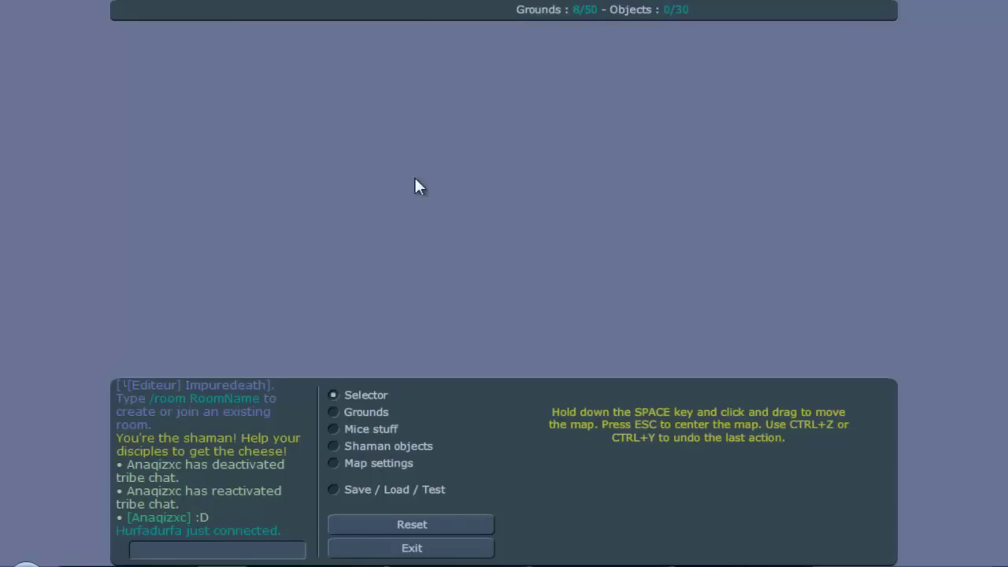
Set the map background to the Halloween night scene in map settings.
left_click(375, 433)
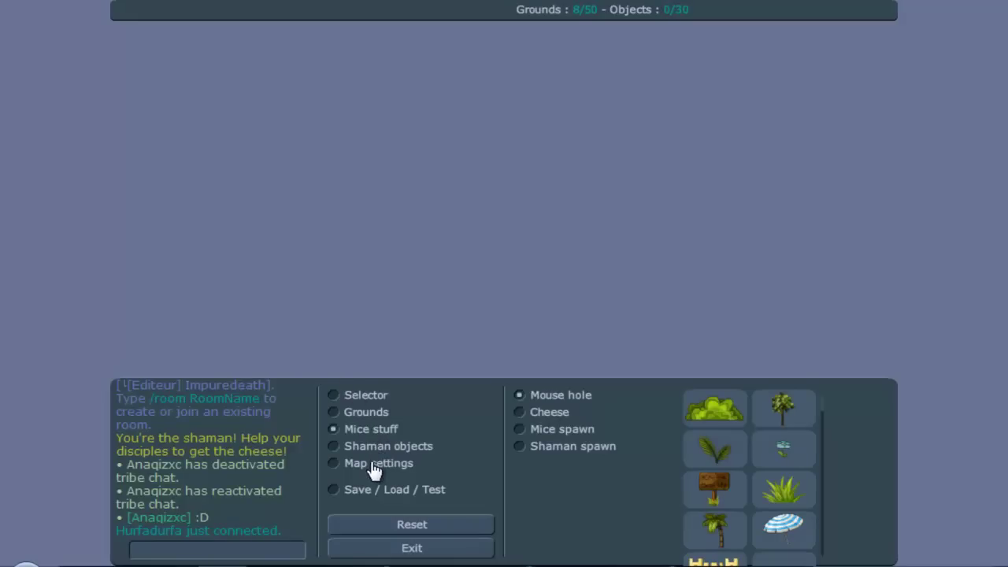
left_click(375, 466)
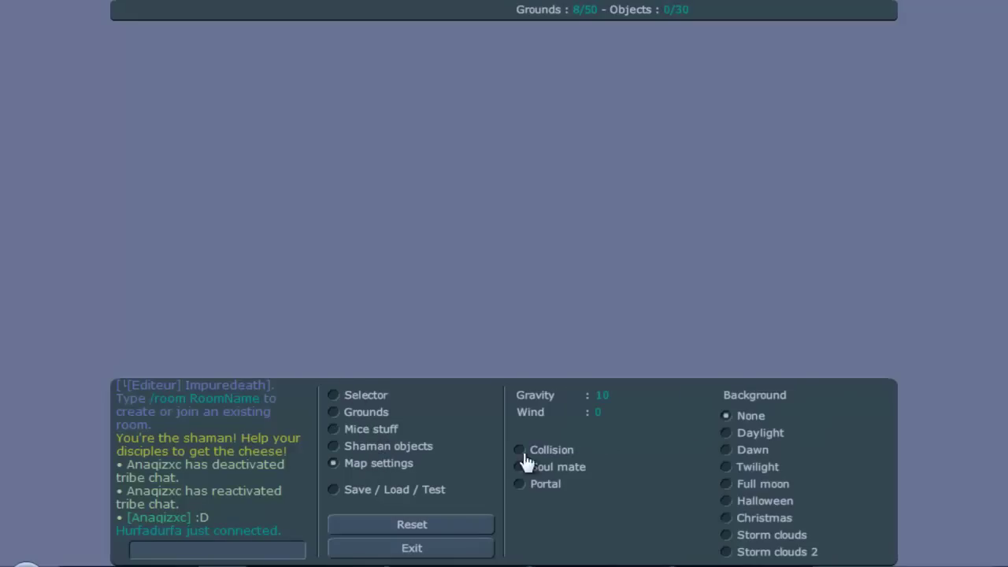
left_click(764, 502)
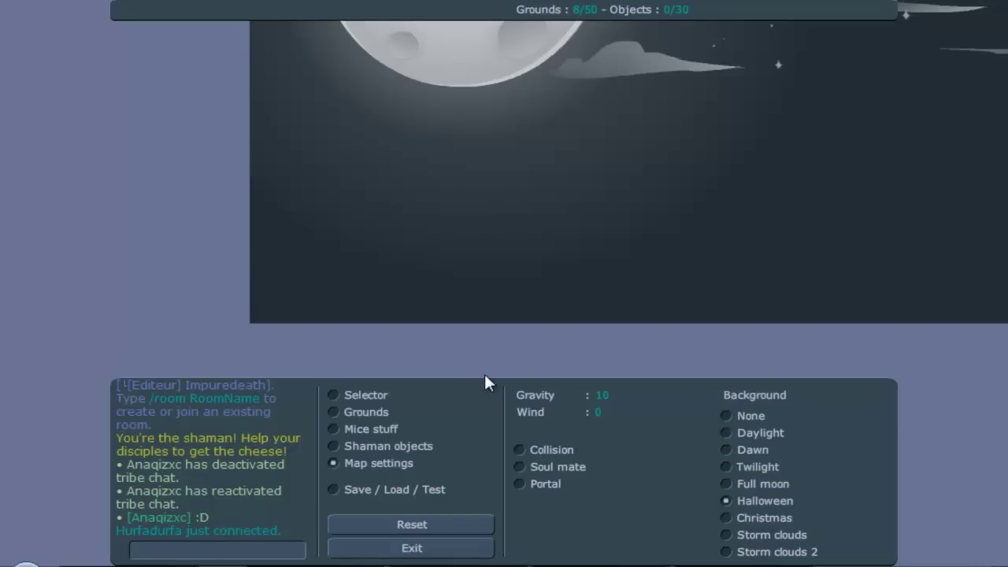
left_click(364, 412)
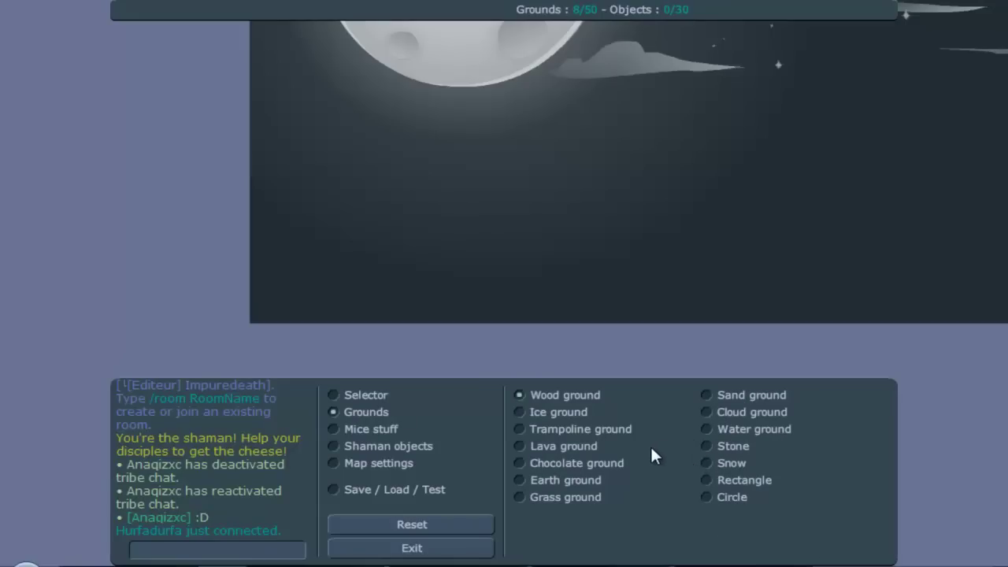
Draw a grass ground at the lower left, sized L 200, H 40 at X 99, Y 382.
left_click(587, 499)
left_click_drag(252, 269, 472, 324)
left_click(333, 394)
left_click(359, 307)
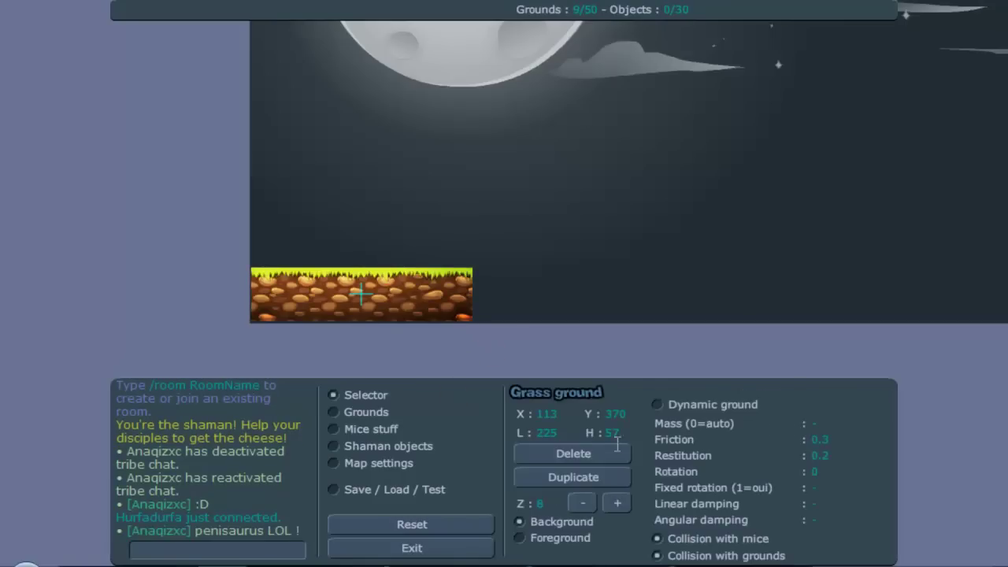
left_click(574, 438)
key("BackSpace")
key("BackSpace")
type("00")
left_click_drag(381, 306, 366, 306)
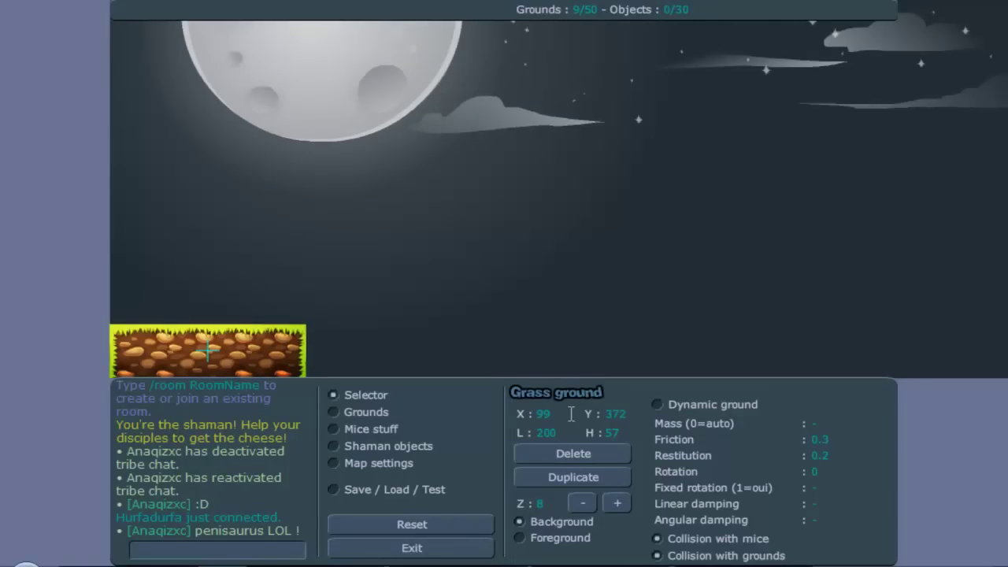
left_click(624, 436)
type("40")
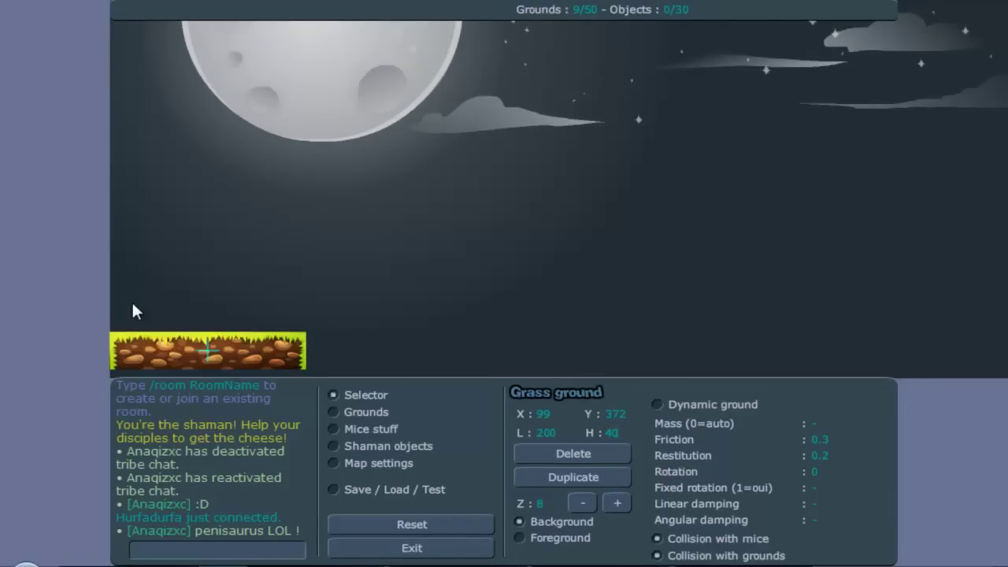
left_click_drag(163, 349, 164, 358)
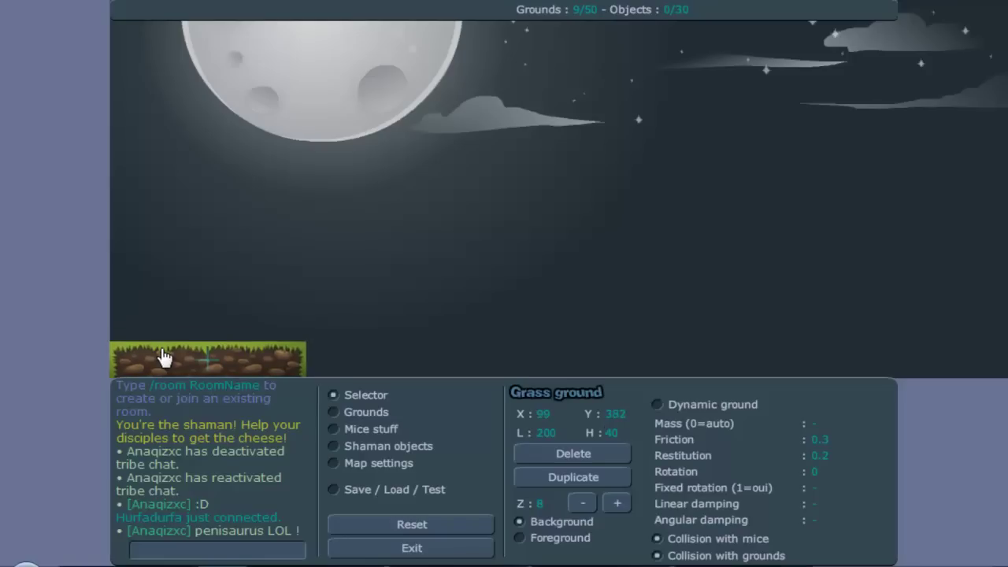
Pin the grass ground's top-right corner with a green nail.
left_click(379, 416)
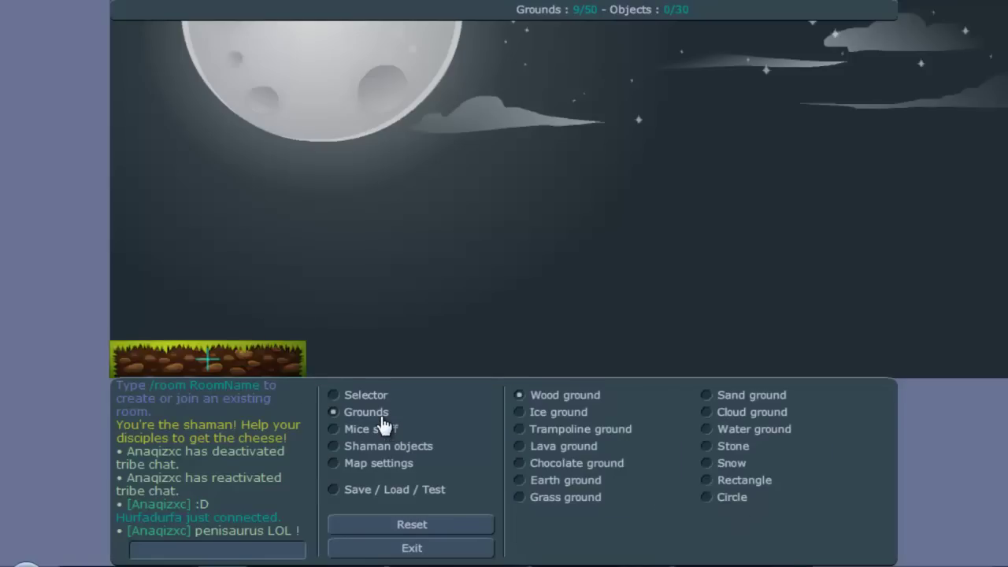
left_click(394, 430)
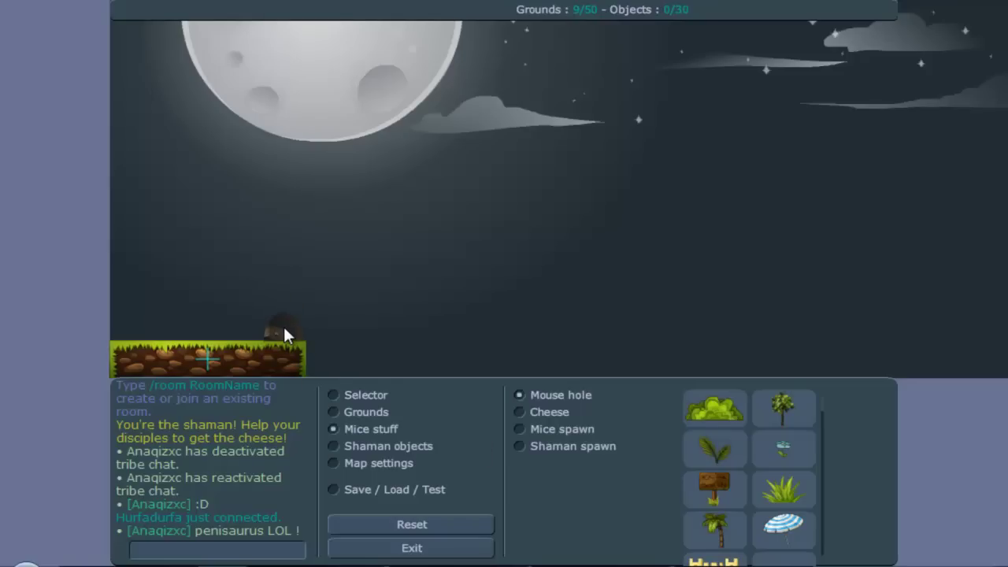
left_click(374, 448)
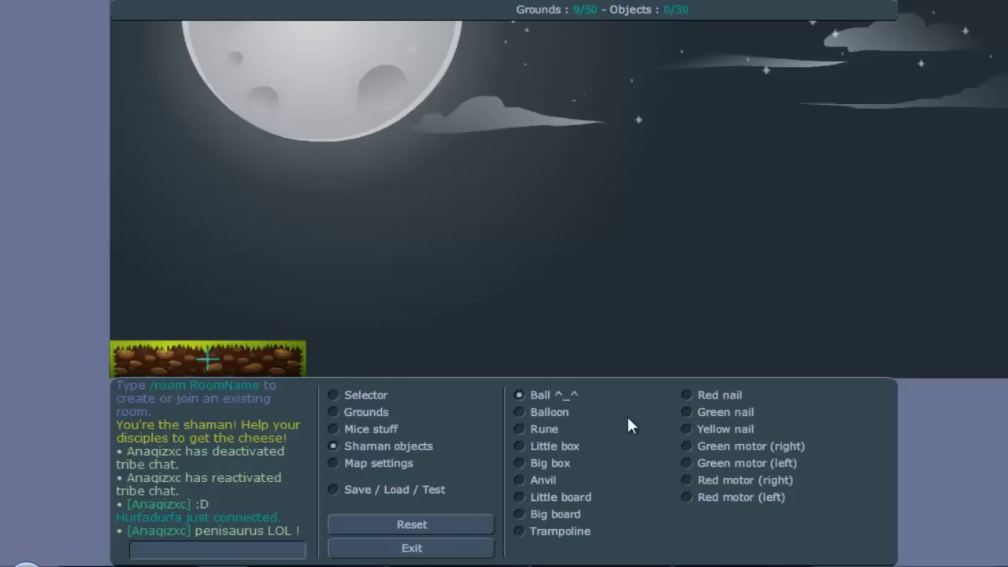
left_click(685, 412)
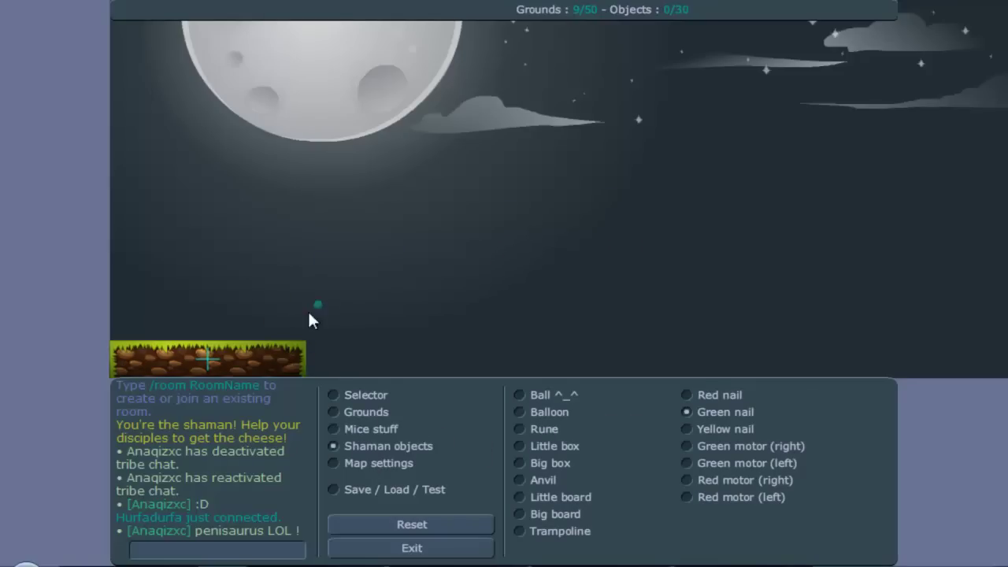
left_click(283, 347)
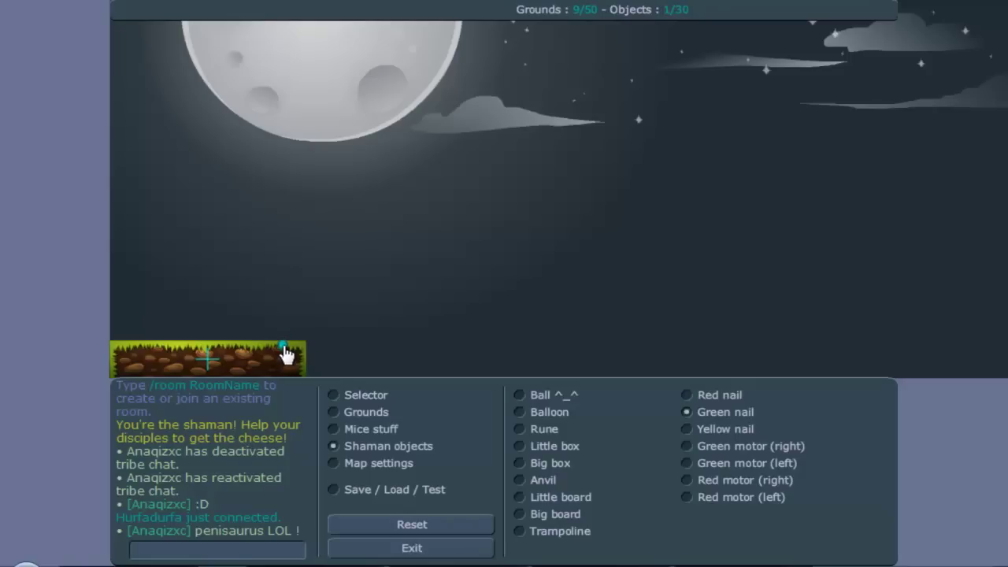
Add a 50×50 cloud ground block on the grass's right end at X 174, Y 340.
left_click(378, 414)
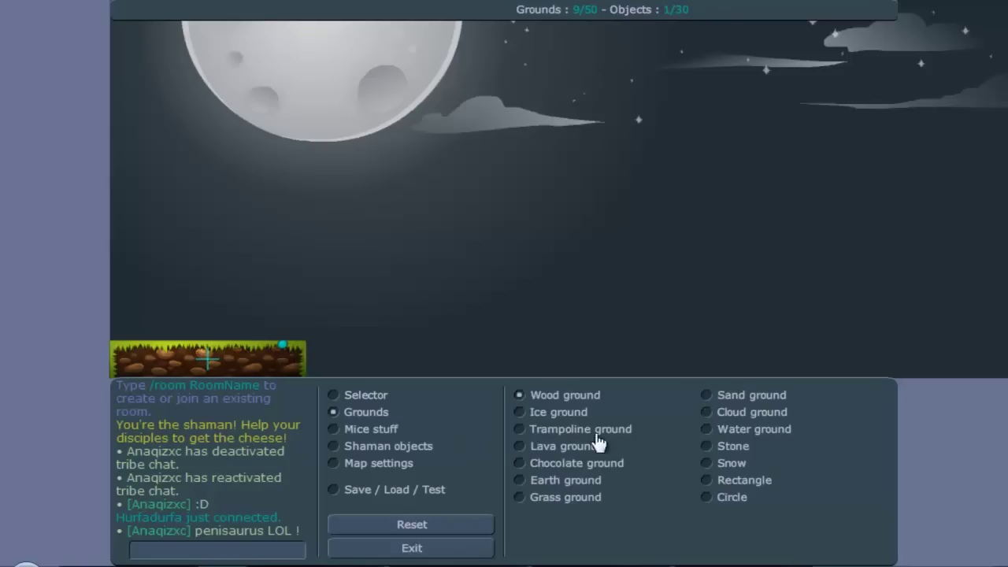
left_click(756, 413)
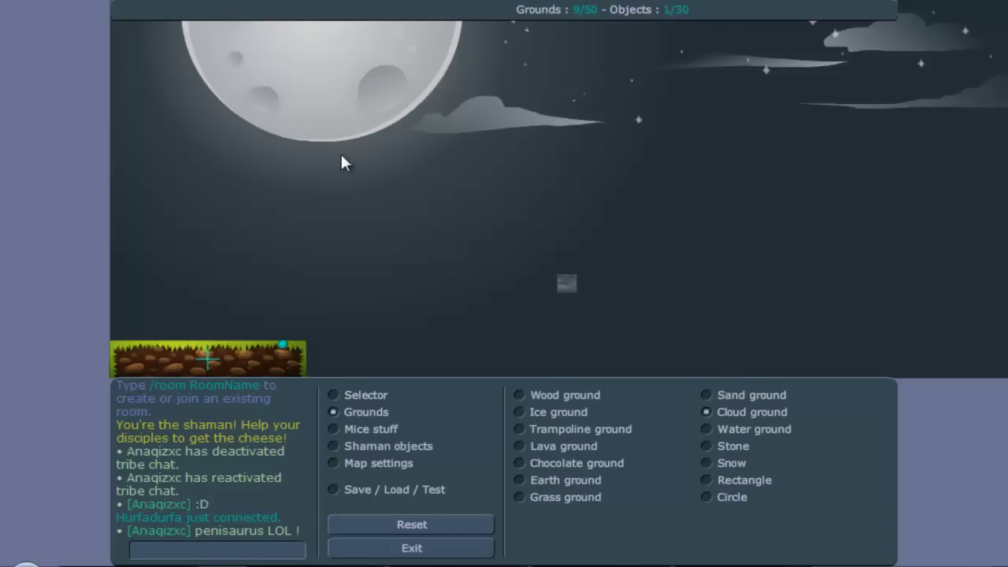
left_click_drag(263, 307, 309, 339)
left_click(365, 395)
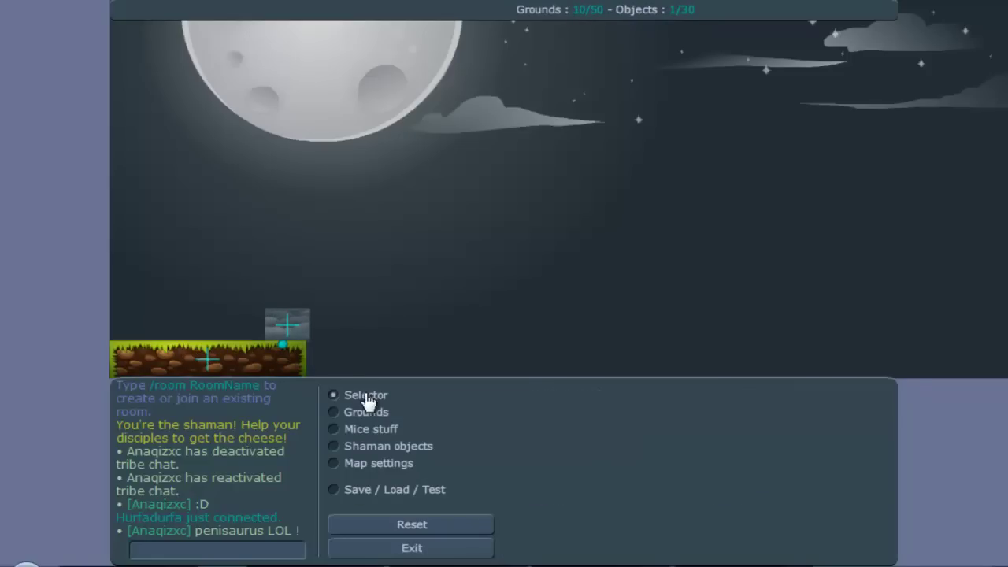
left_click(308, 339)
left_click_drag(495, 438, 416, 449)
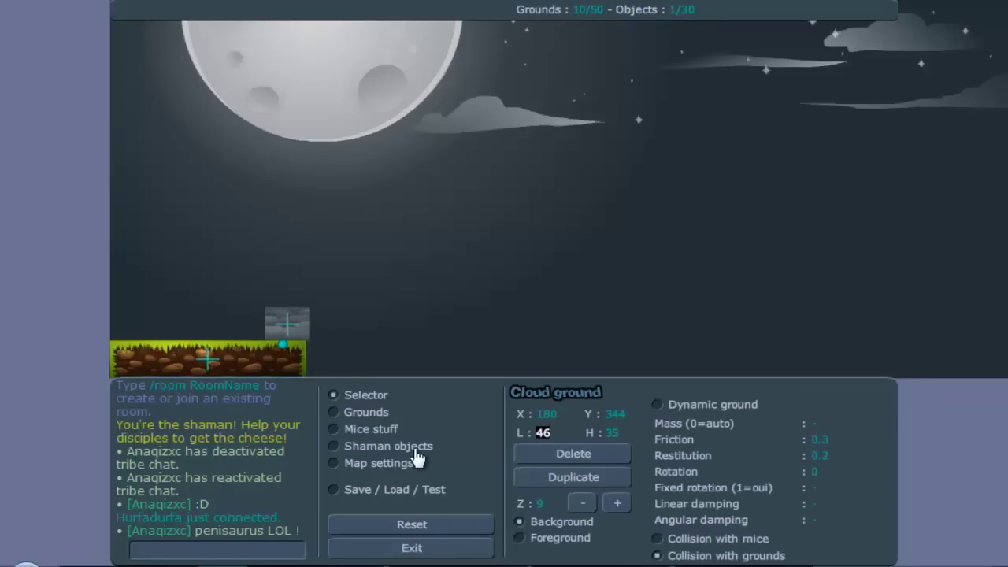
type("50")
left_click(615, 433)
type("50")
mouse_move(298, 318)
left_mouse_down()
mouse_move(292, 306)
mouse_move(290, 315)
left_mouse_up()
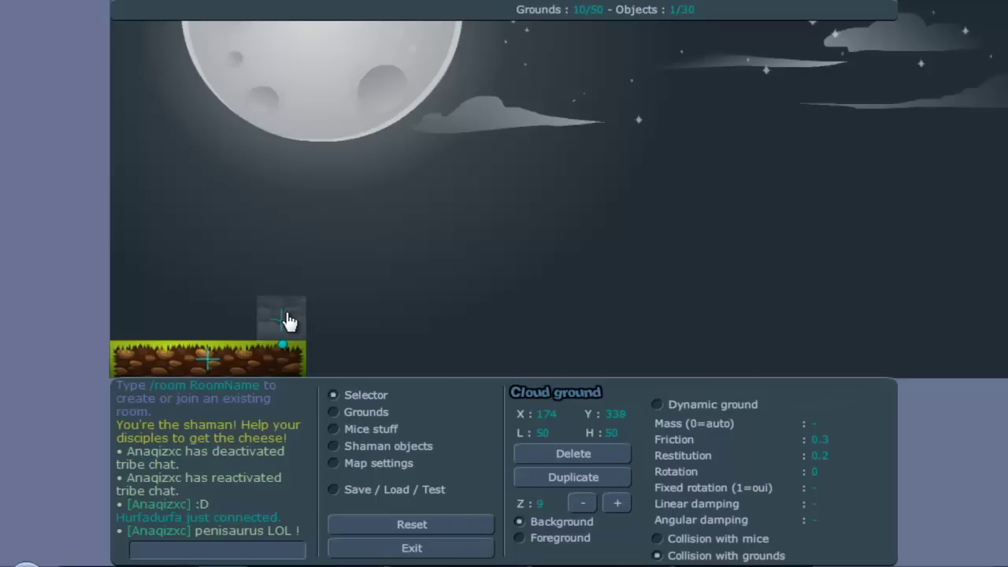
left_click_drag(284, 317, 285, 318)
left_click(254, 359)
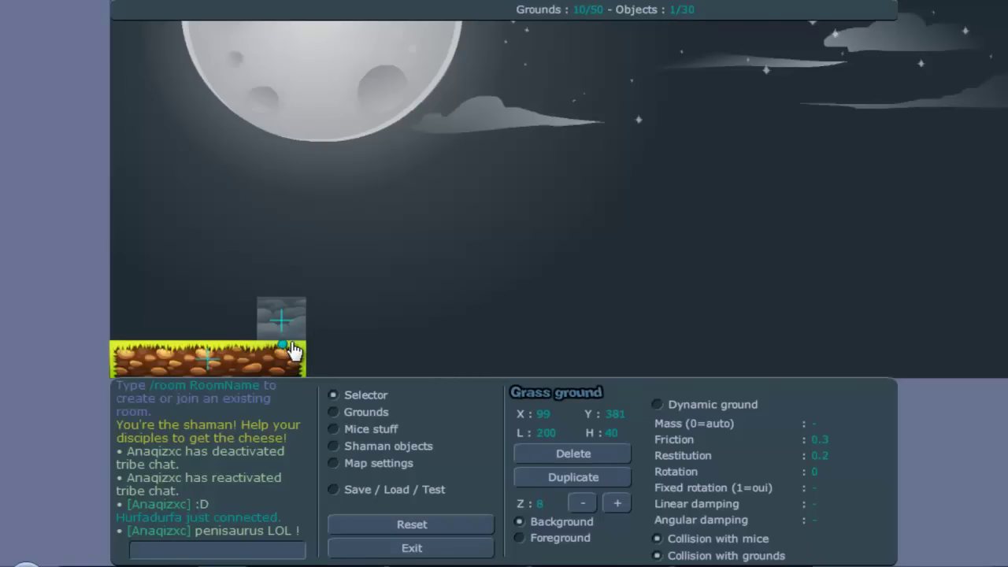
left_click_drag(820, 281, 399, 325)
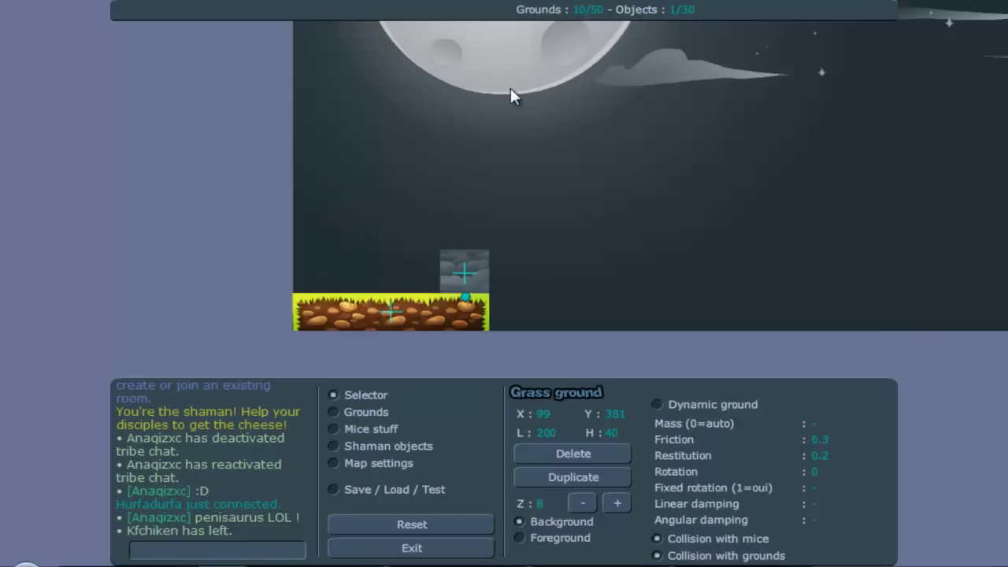
Draw a tall grass strip along the map's left edge.
left_click(367, 414)
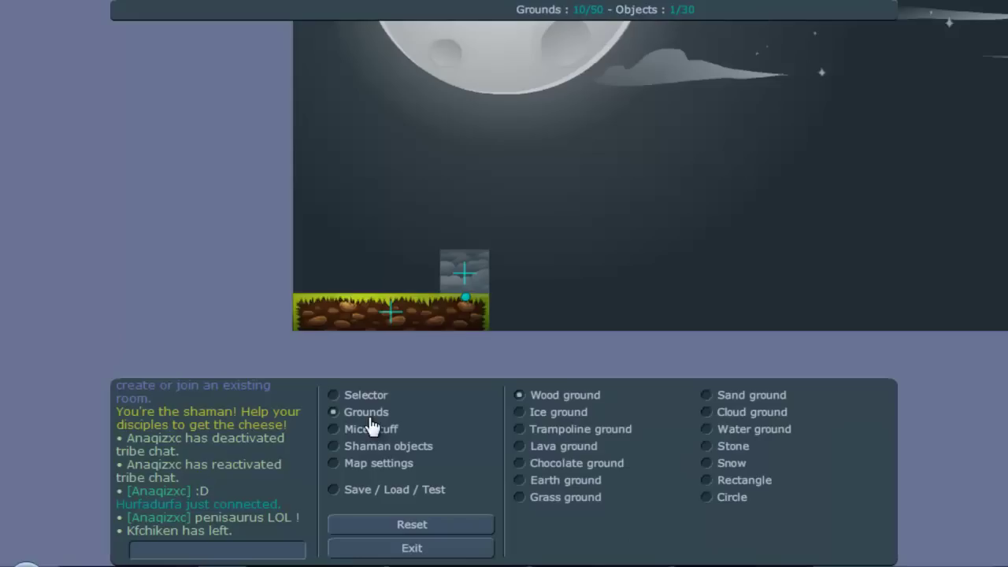
left_click(551, 497)
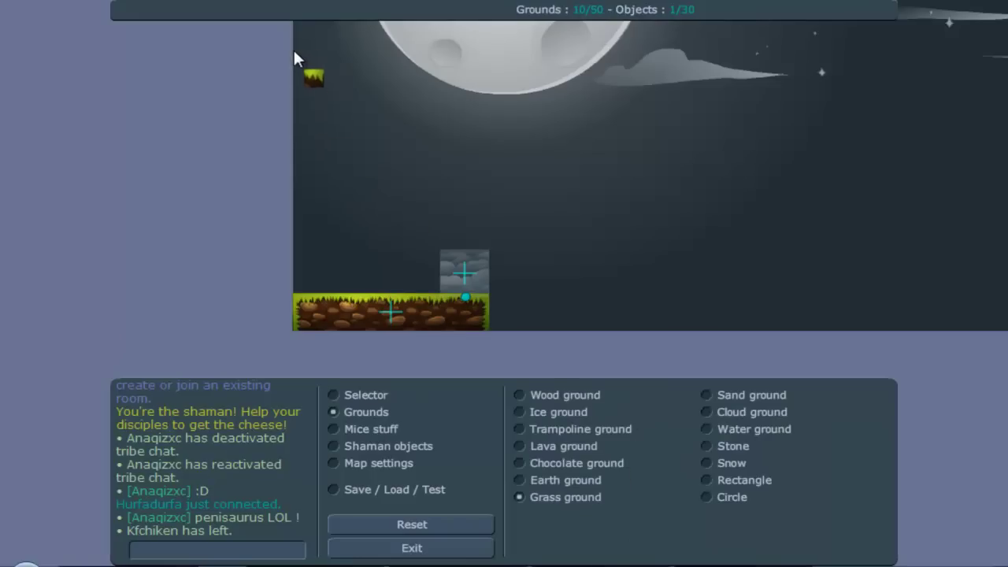
mouse_move(293, 50)
left_mouse_down()
mouse_move(311, 158)
mouse_move(342, 238)
mouse_move(331, 229)
mouse_move(353, 220)
mouse_move(321, 219)
left_mouse_up()
left_click(386, 398)
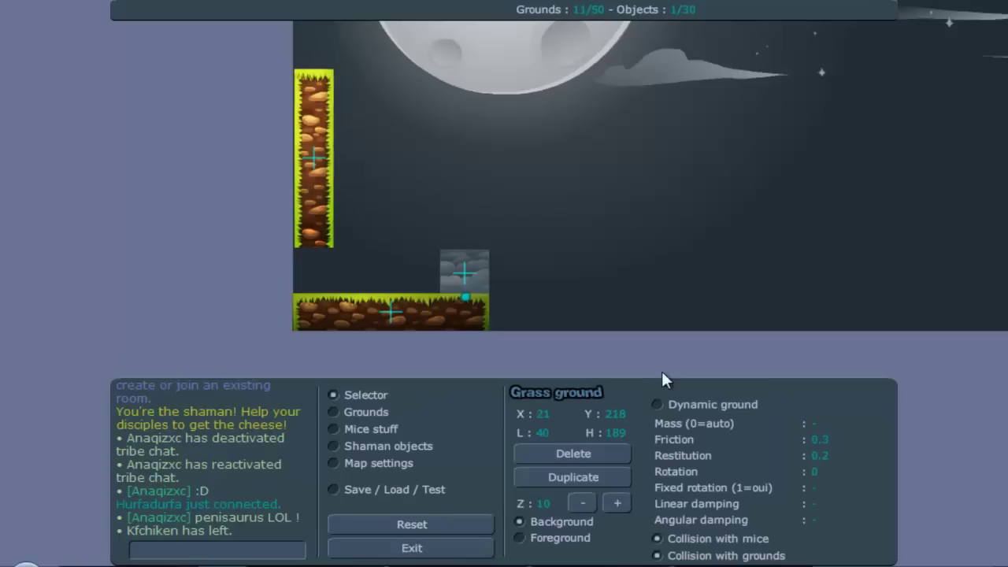
Resize the grass wall to 40 wide and 160 tall at X 19, Y 232.
type("14")
key("Return")
type("120")
key("Return")
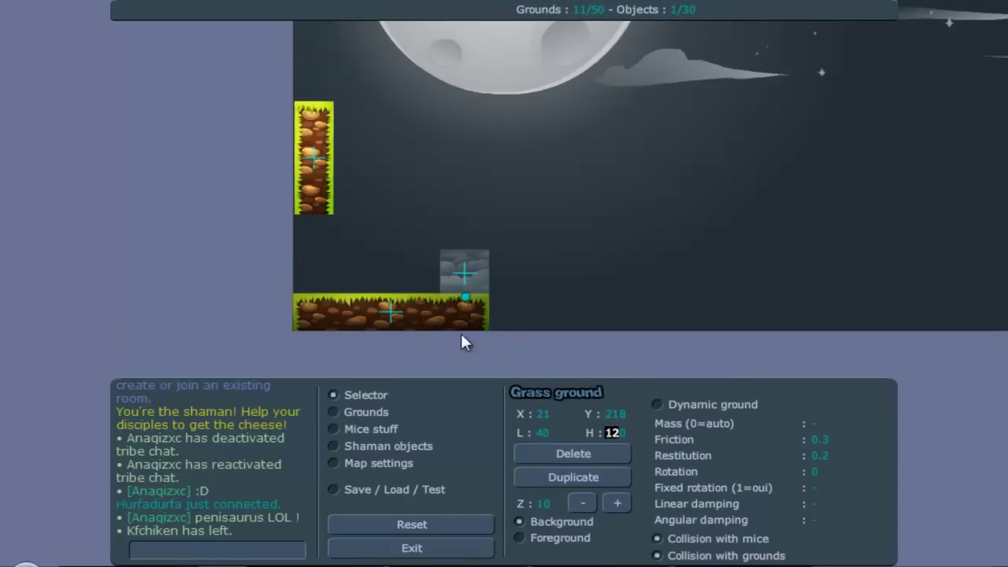
left_click(609, 432)
type("60")
key("Return")
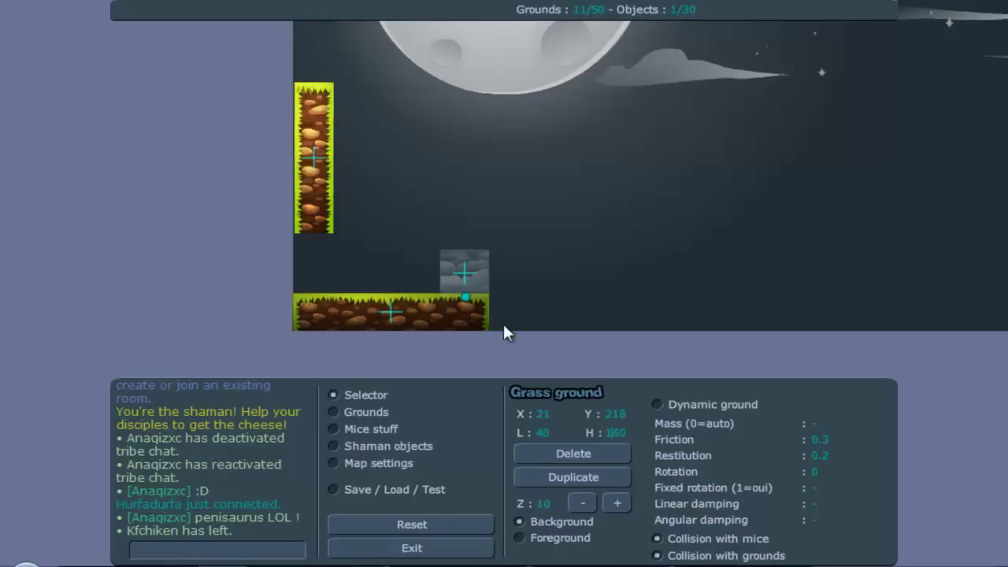
left_click_drag(318, 162, 315, 176)
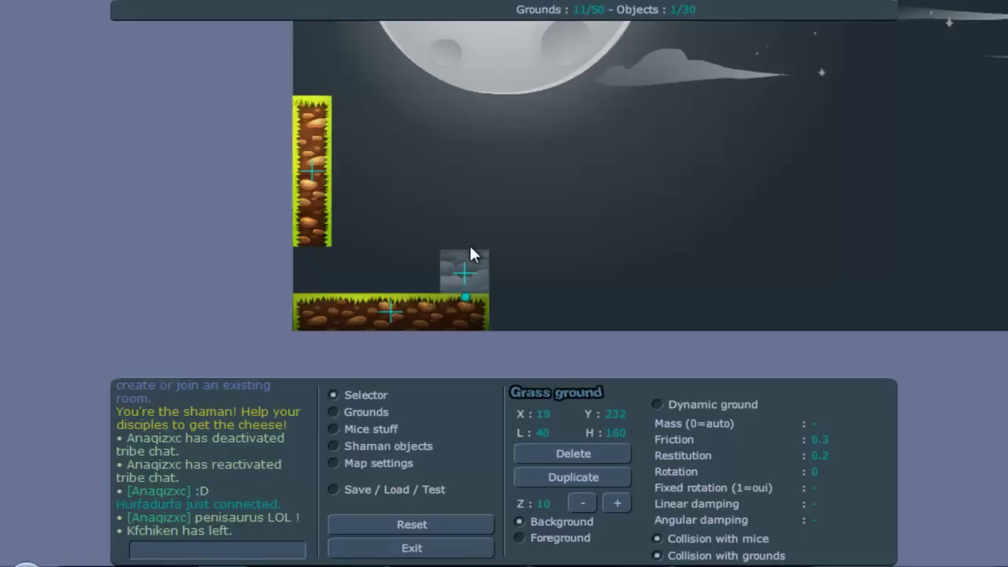
left_click(334, 412)
Draw a thin test rectangle above the floor, nudge the grass wall, then delete the rectangle.
left_click(770, 482)
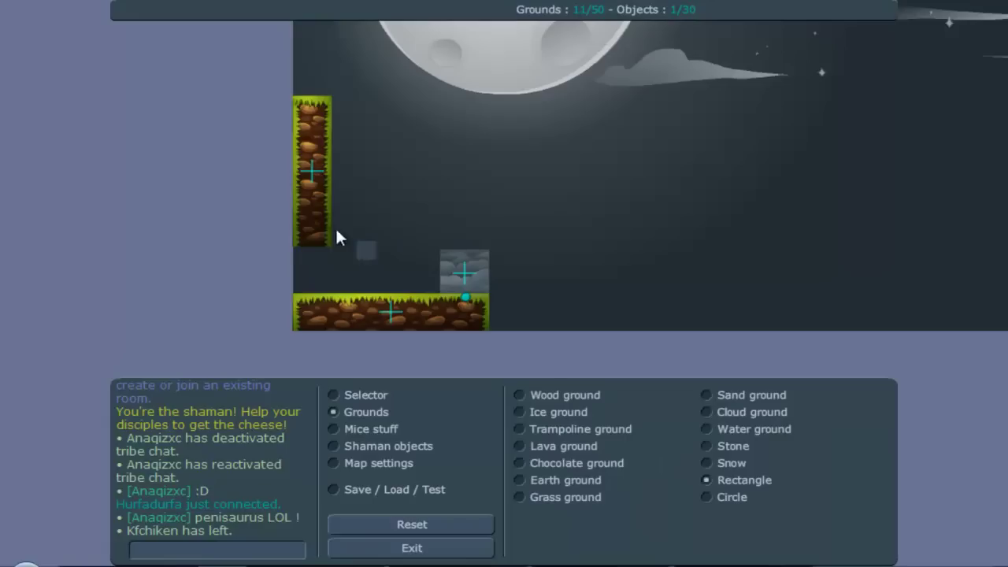
left_click_drag(293, 249, 518, 252)
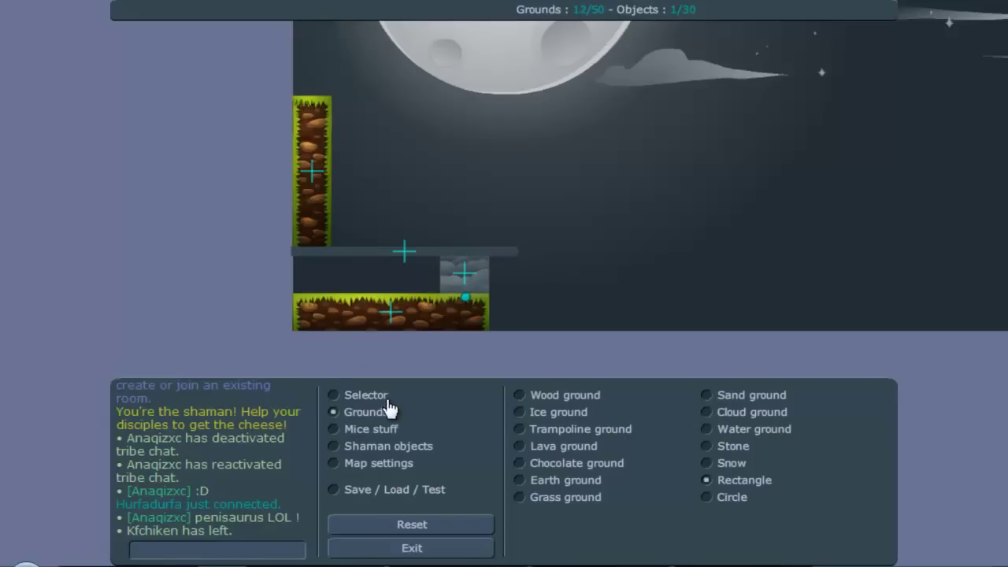
left_click(370, 394)
left_click_drag(422, 256, 407, 258)
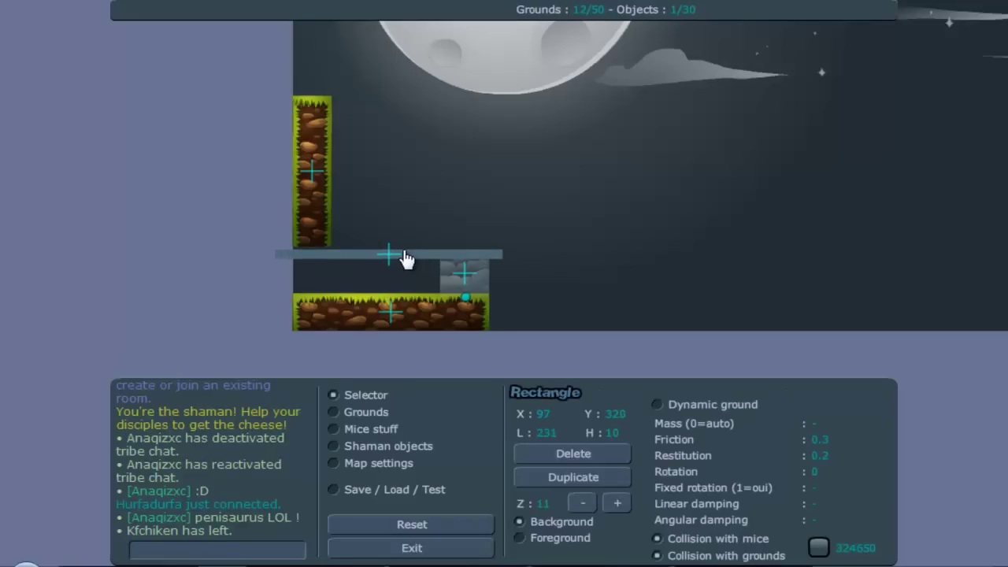
left_click(327, 216)
left_click_drag(327, 216, 328, 220)
left_click(360, 255)
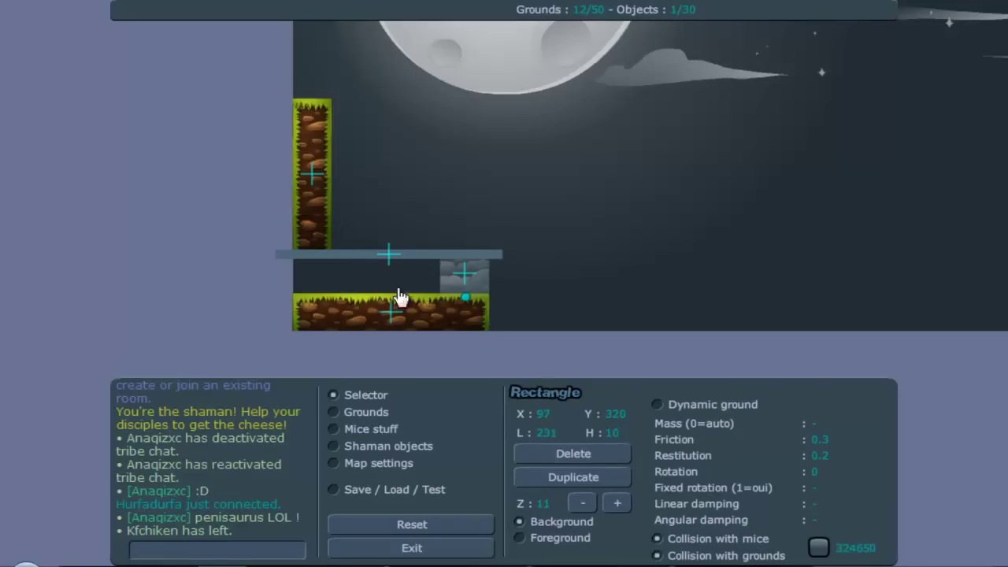
left_click(583, 454)
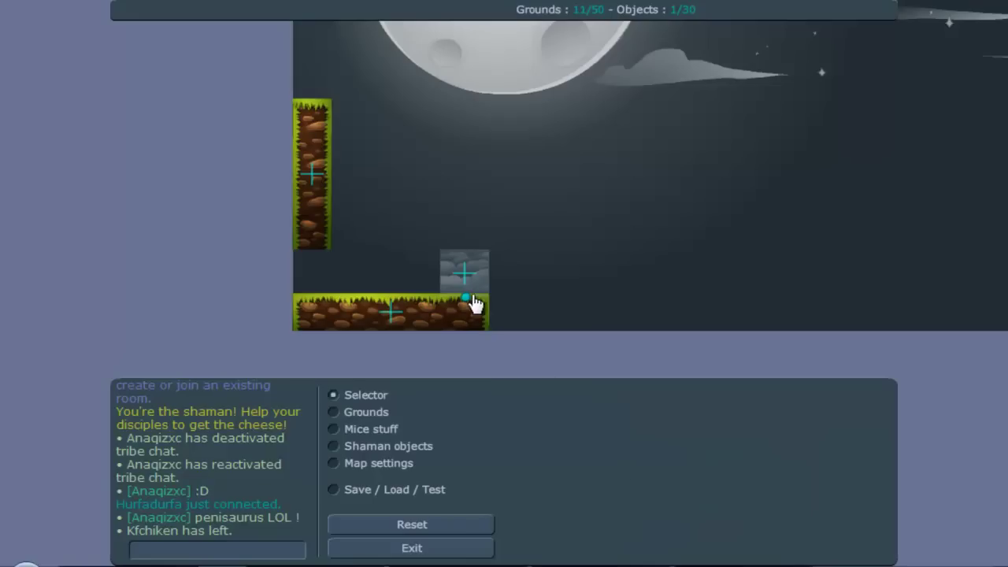
Place the shaman spawn on the cloud block and start a test play of the map.
left_click(393, 428)
left_click(556, 447)
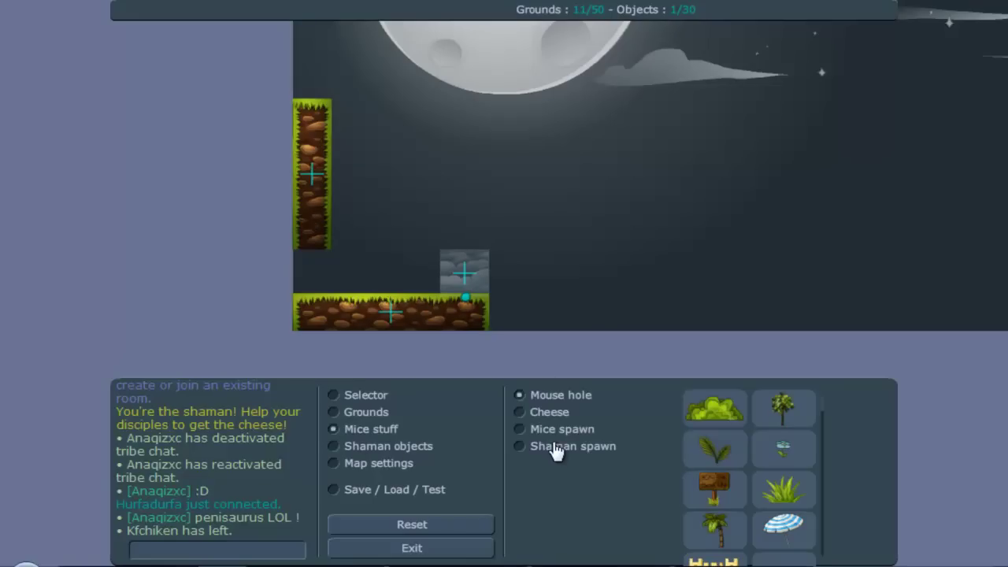
left_click(468, 285)
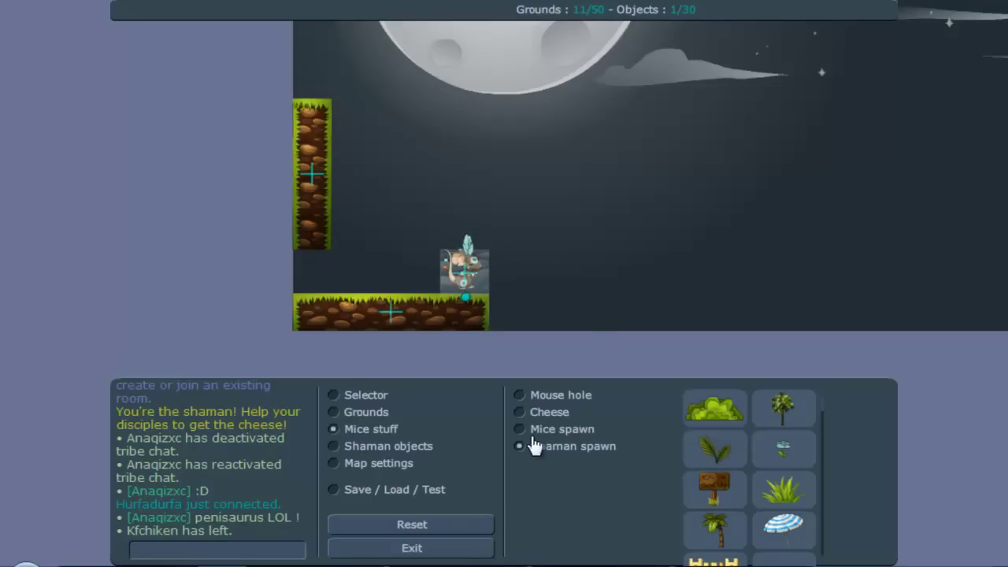
left_click(460, 489)
left_click(607, 398)
Walk the shaman left off the cloud block and wall-jump up onto the left grass wall's top.
key("Left")
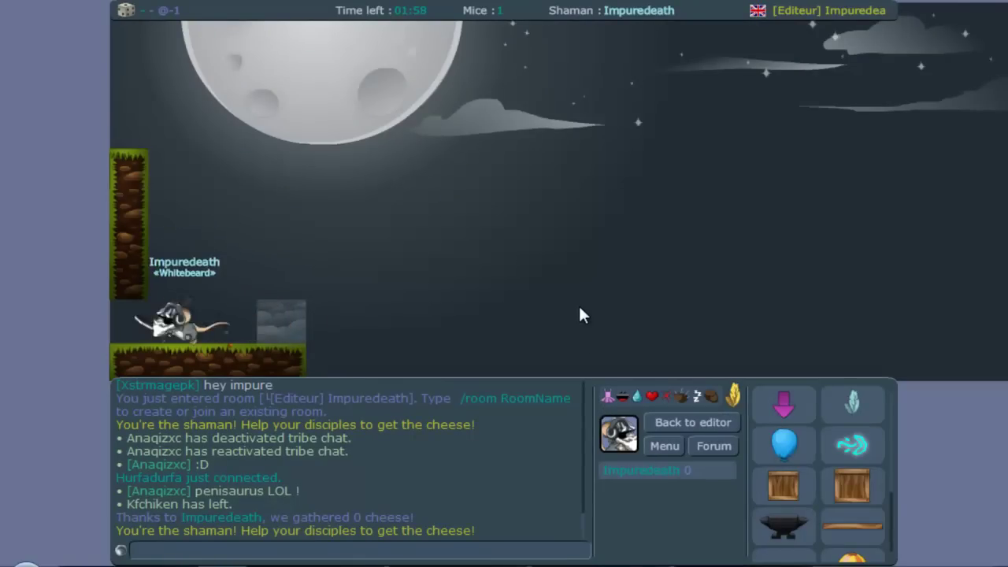
key("Up")
key("Up")
key("Up")
key("Up")
key("Up")
key("Up")
key("Up")
key("Right")
key("Up")
key("Left")
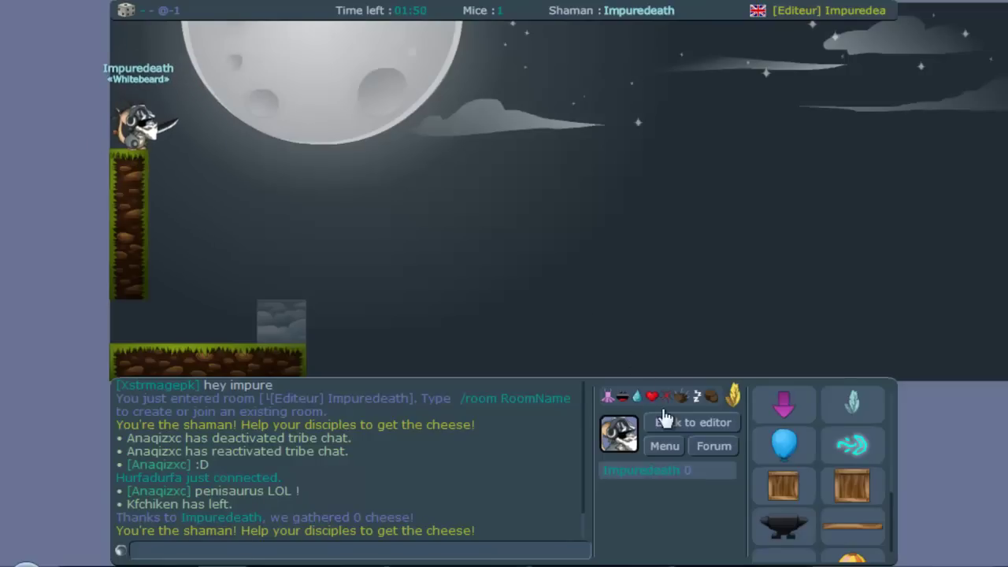